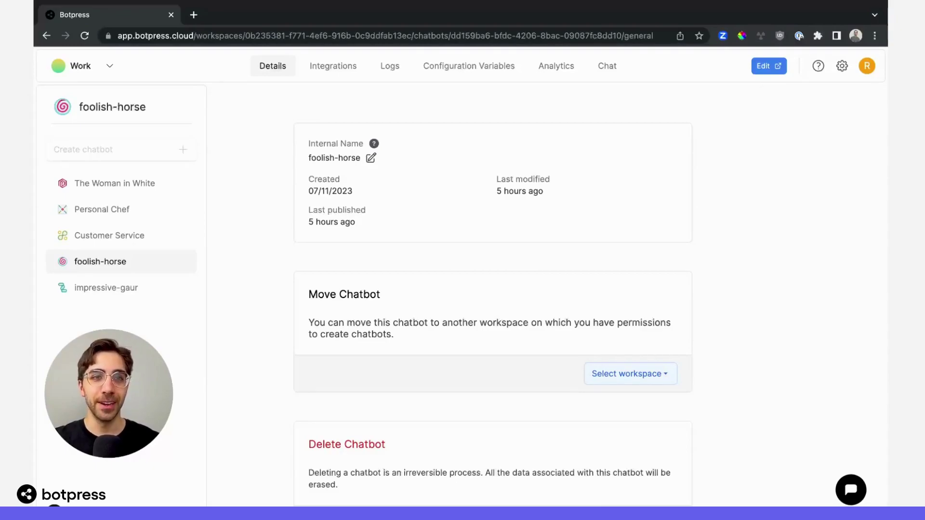
Step: Switch from the foolish-horse bot to the Customer Service chatbot in the sidebar list
left_click(136, 237)
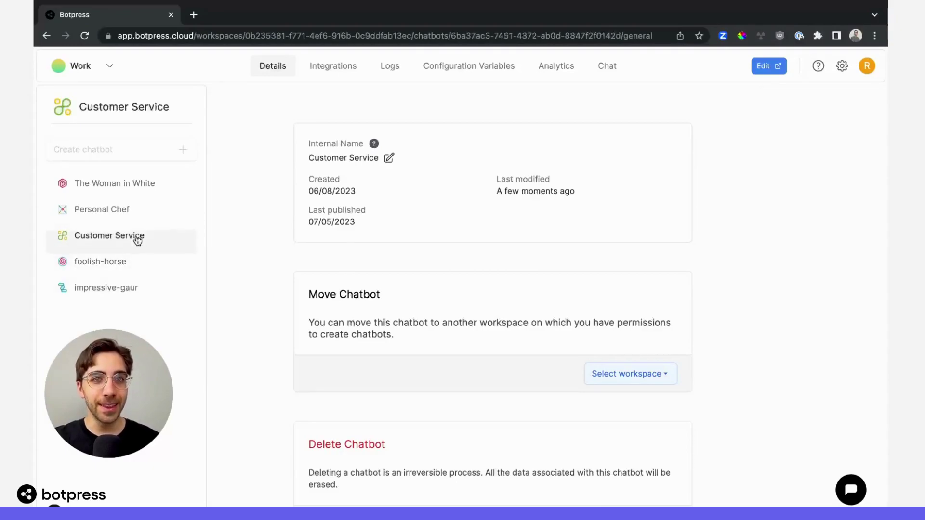
Step: Fill in Webchat bot name 'Name', description 'Description', composer 'Composer', and paste the avatar URL
left_click(336, 71)
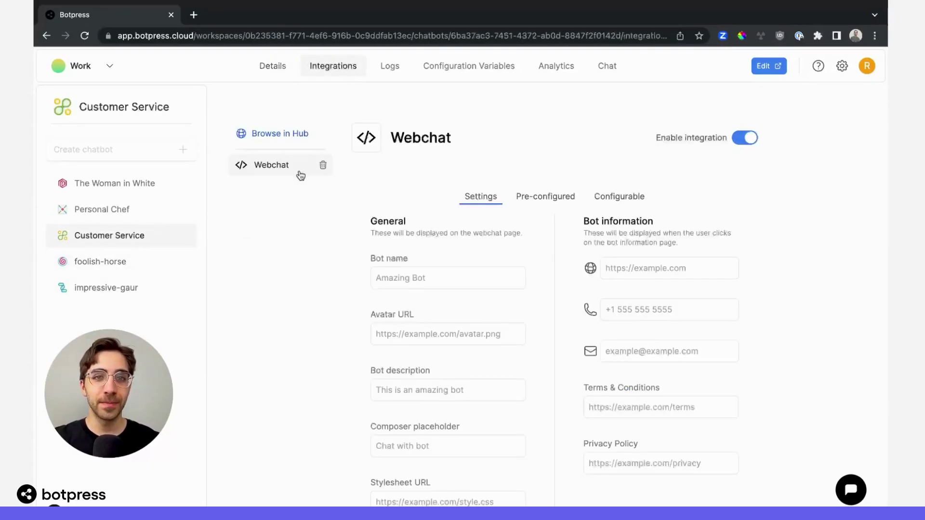
scroll(482, 203, "down", 1)
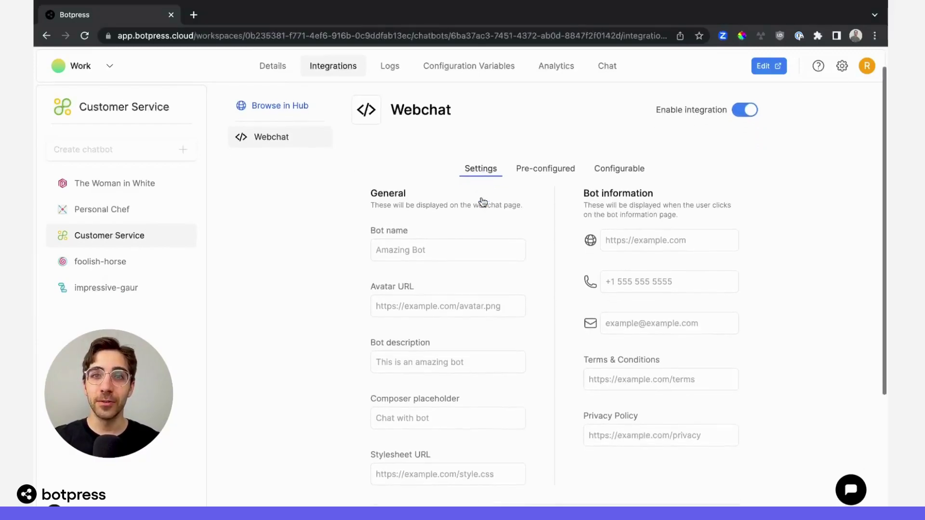
left_click(456, 232)
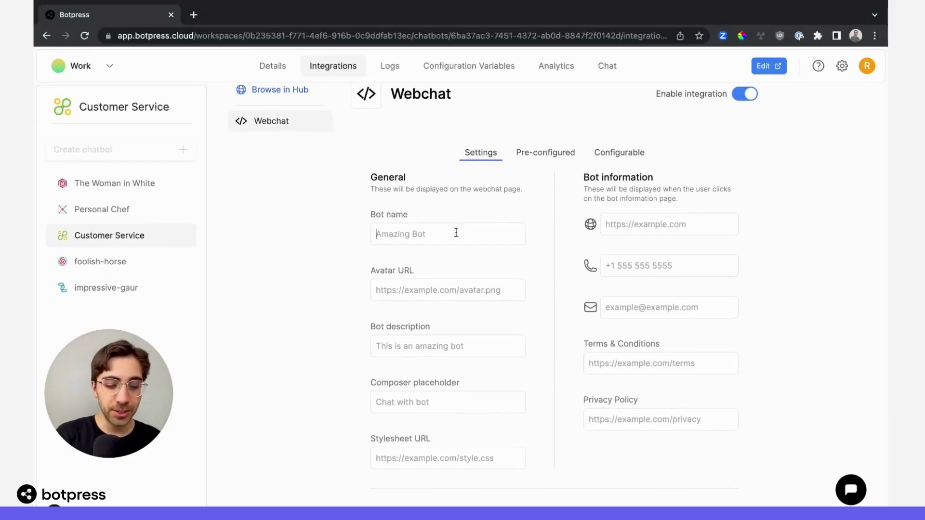
type("Name")
left_click(460, 346)
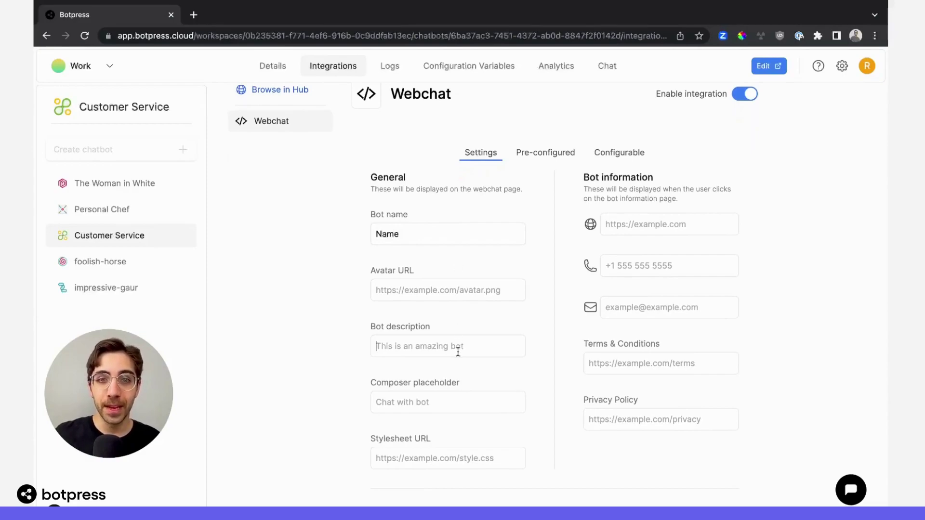
type("Descriptio")
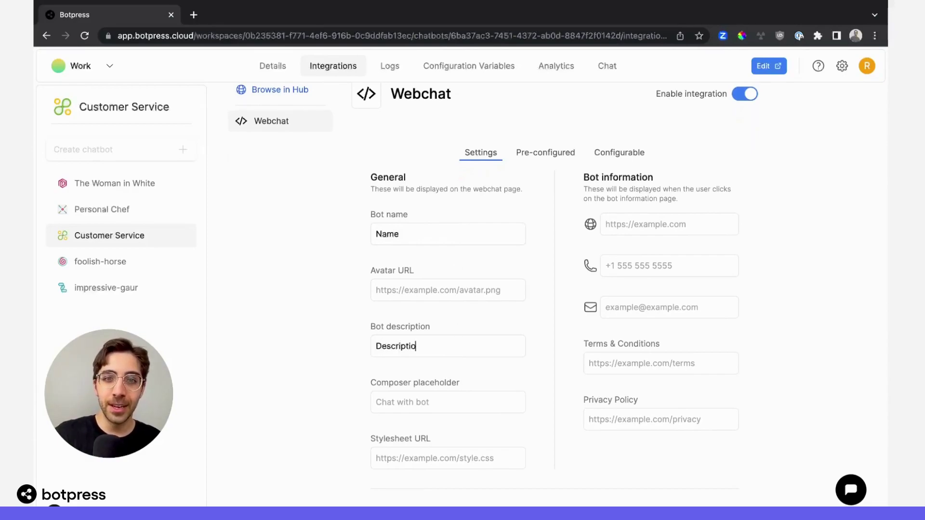
type("n")
left_click(454, 402)
type("Composer")
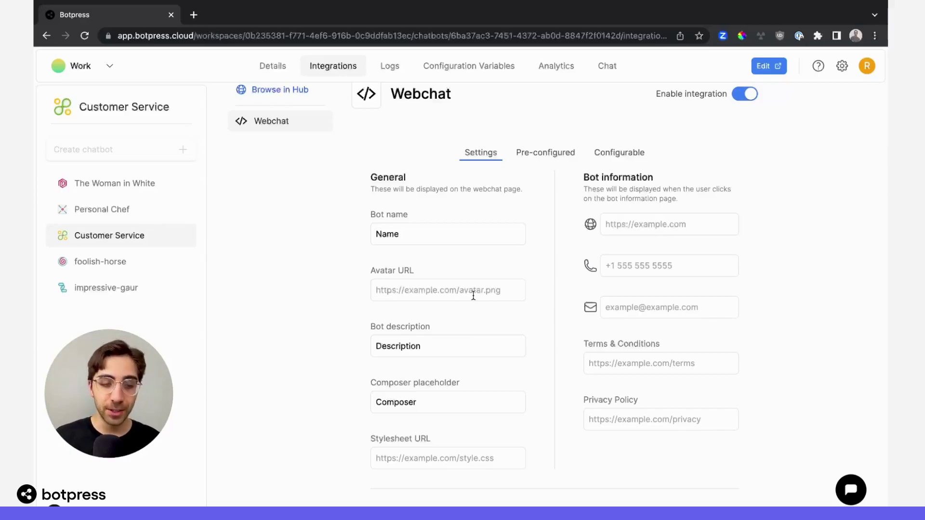
key("ctrl+v")
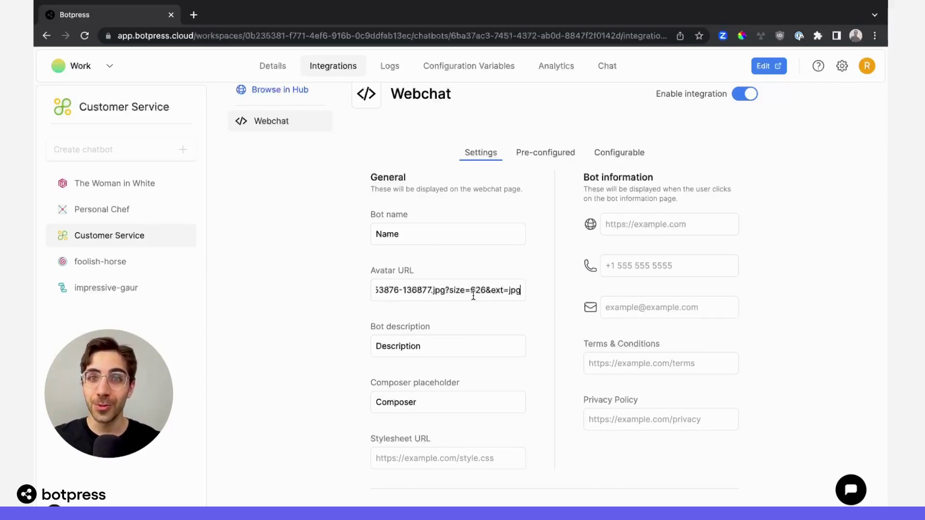
scroll(473, 295, "down", 1)
scroll(474, 296, "down", 1)
scroll(473, 295, "down", 1)
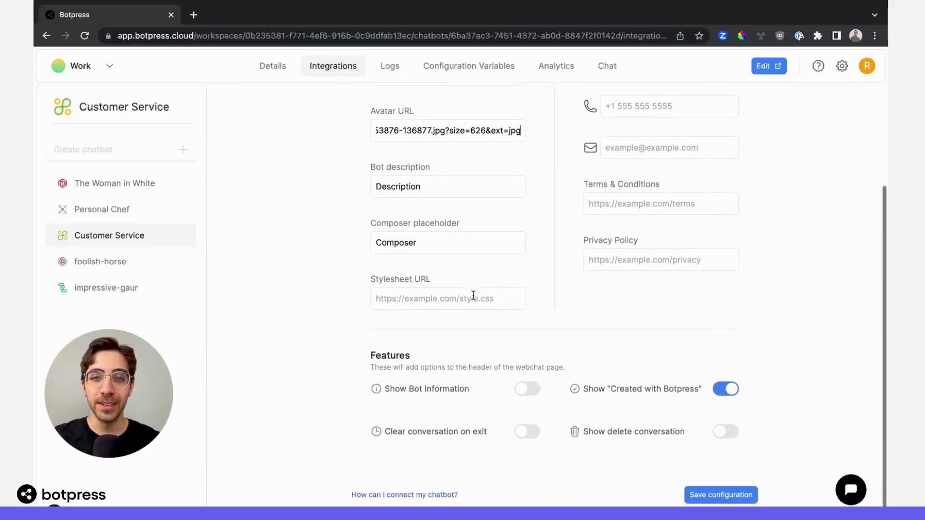
Step: Hide the 'Created with Botpress' badge, save, preview the chat, then open Botpress Studio
left_click(727, 387)
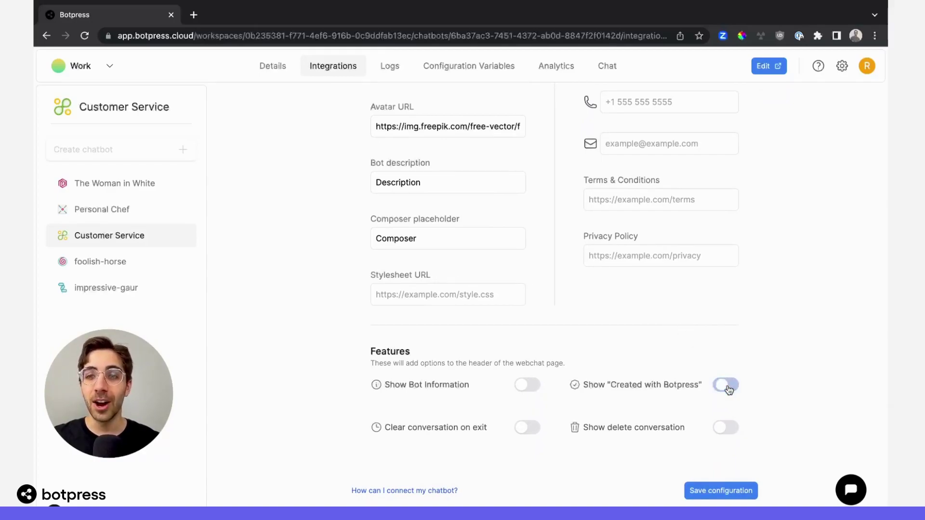
left_click(721, 491)
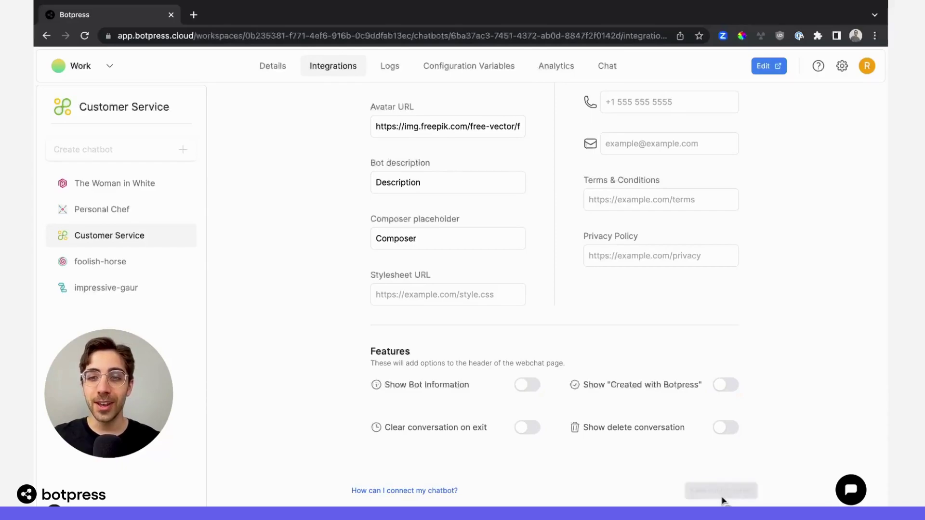
scroll(535, 455, "up", 3)
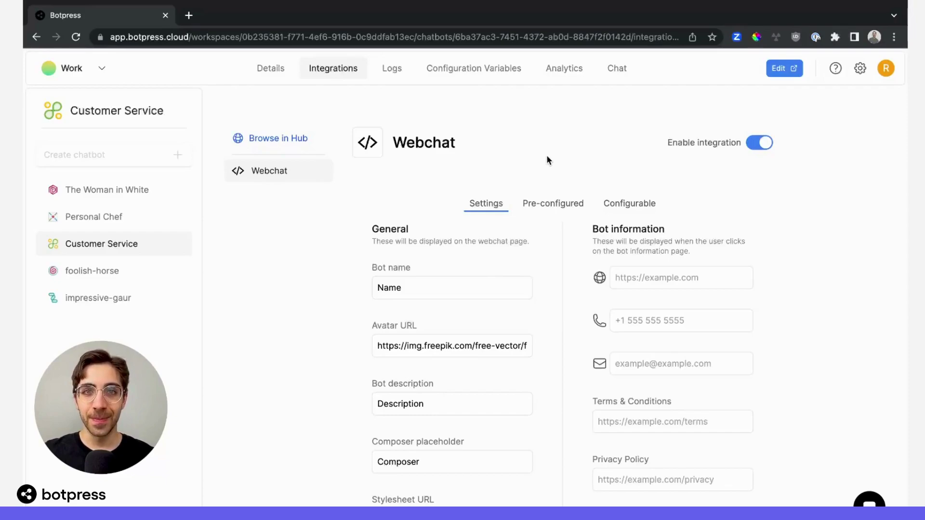
left_click(614, 72)
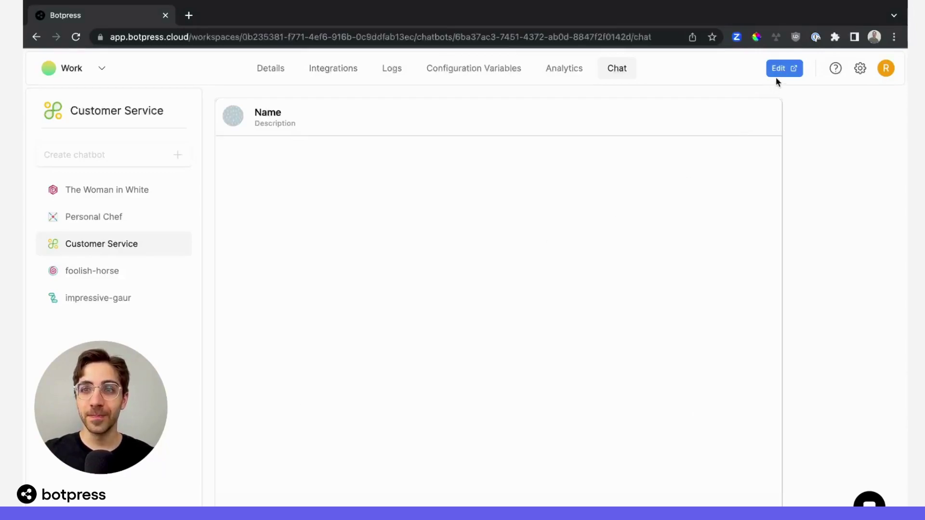
left_click(786, 71)
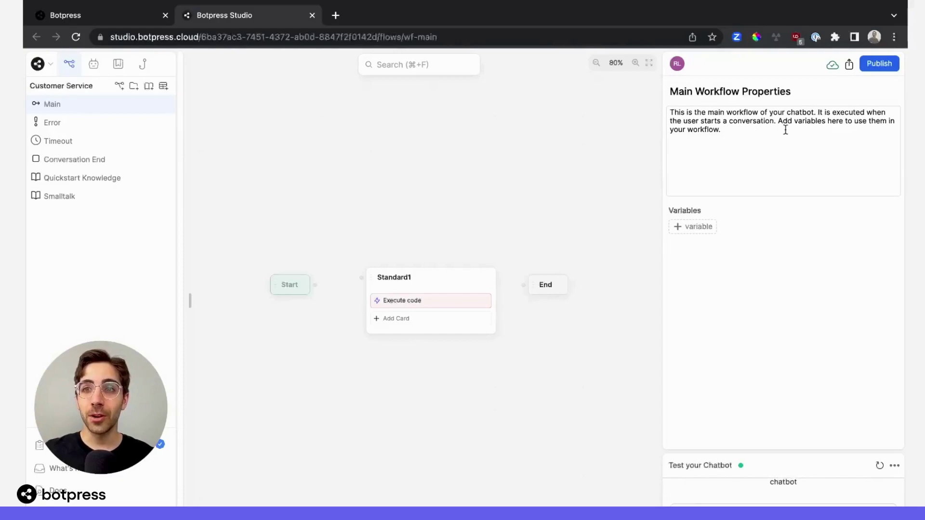
Step: Open the bot's standalone webchat page, titled 'Name', in a new tab from Studio
left_click(853, 67)
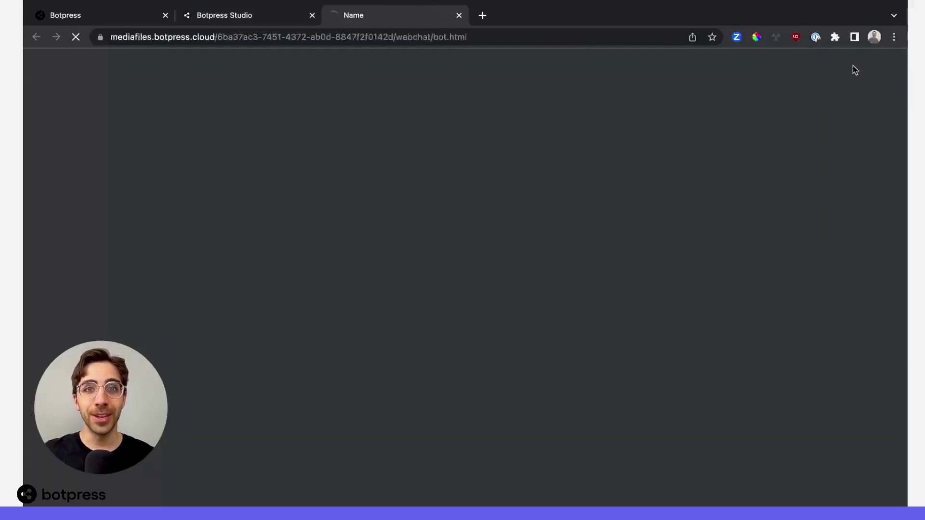